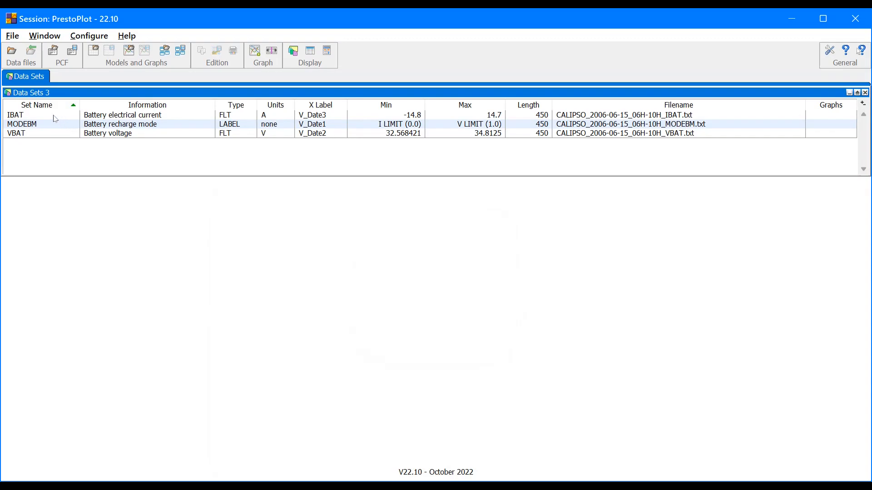
Step: Plot the IBAT data set in a new graph and move the graph window toward the left
left_click(54, 118)
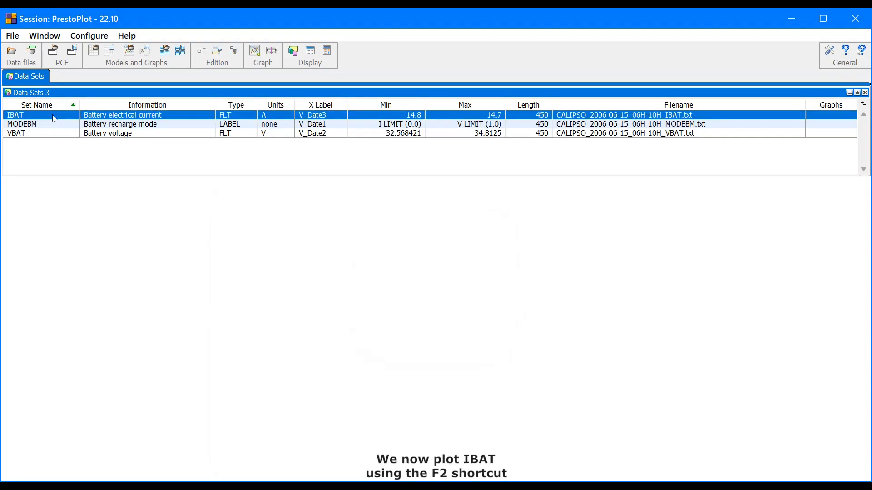
key("F2")
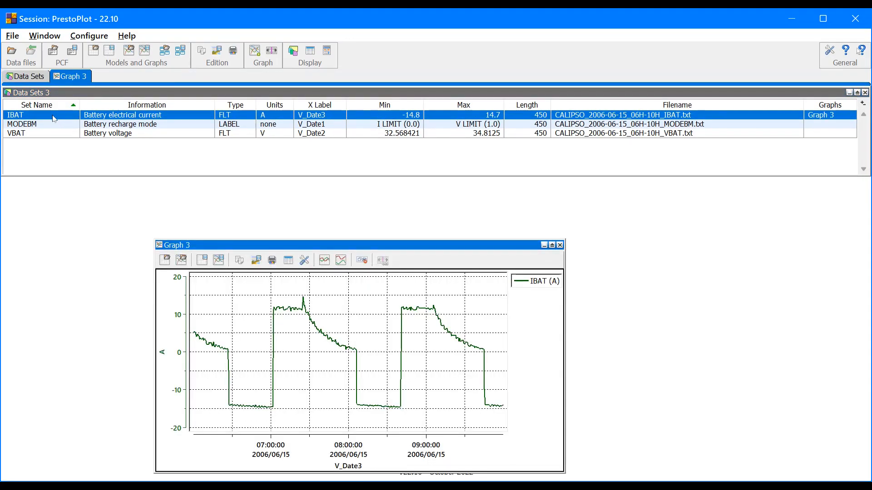
left_click_drag(212, 237, 72, 208)
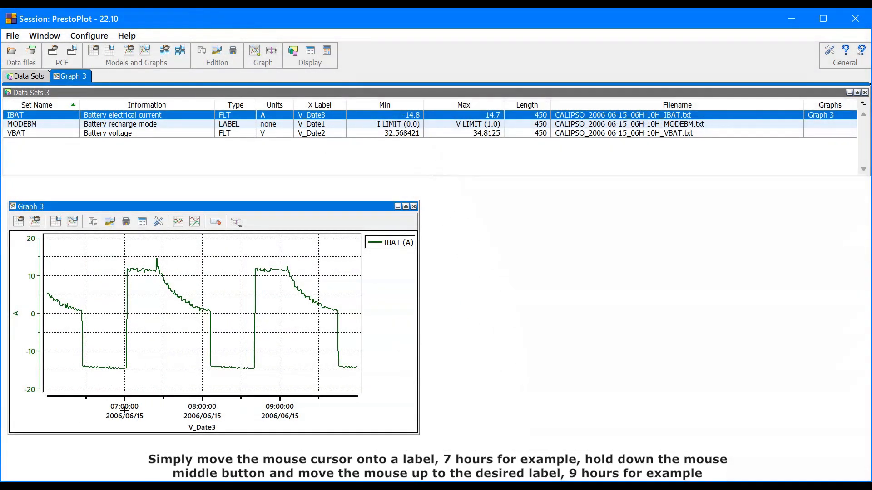
Step: Zoom the time axis to span from the 07:00 label to the 09:00 label
middle_click(124, 409)
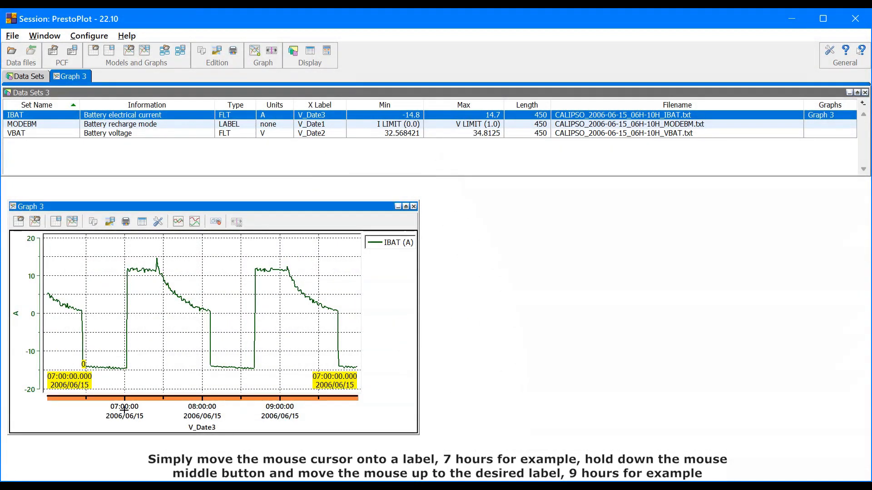
left_click_drag(124, 410, 279, 406)
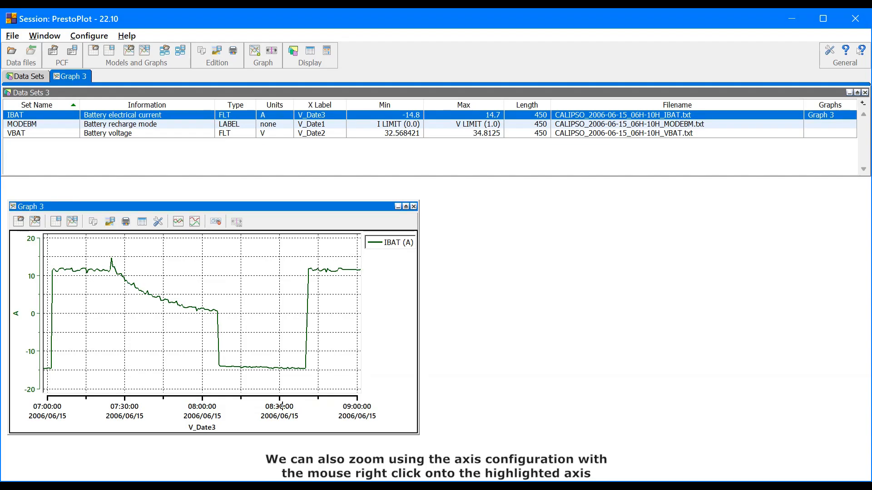
Step: Open the time axis configuration and set its start date to 2006/06/15 07:30:00.000
right_click(281, 406)
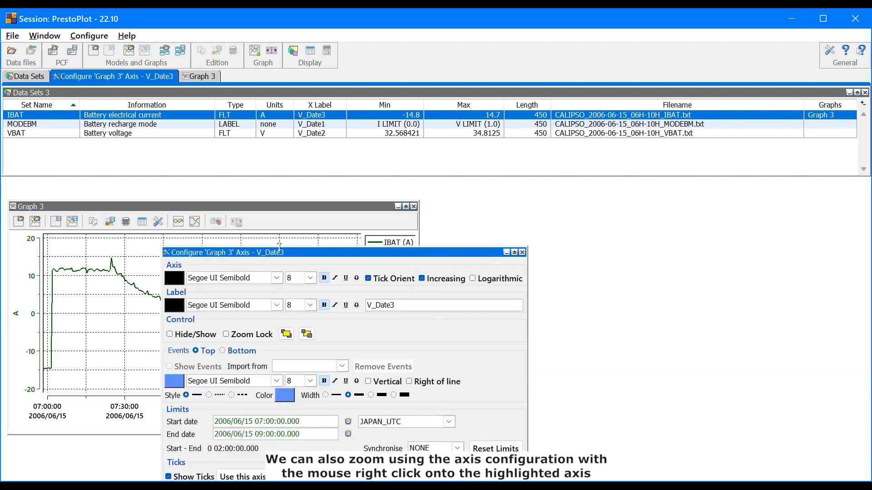
left_click_drag(294, 252, 571, 194)
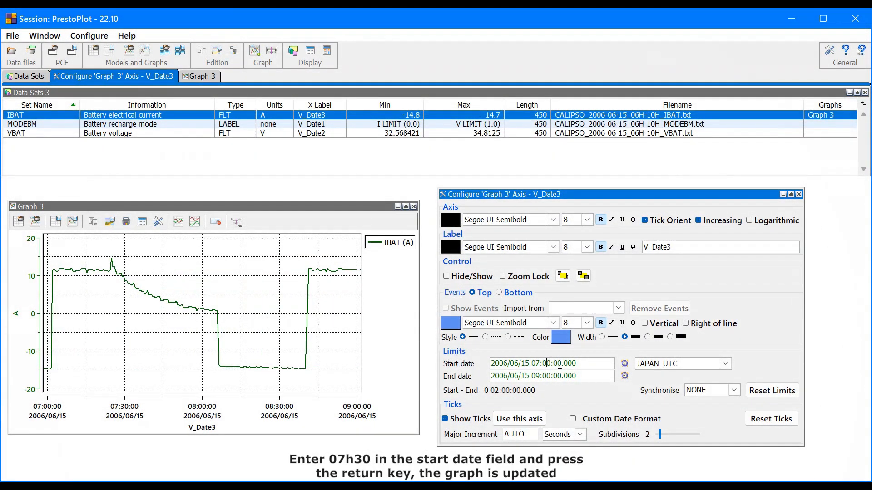
key("BackSpace")
type("3")
key("Return")
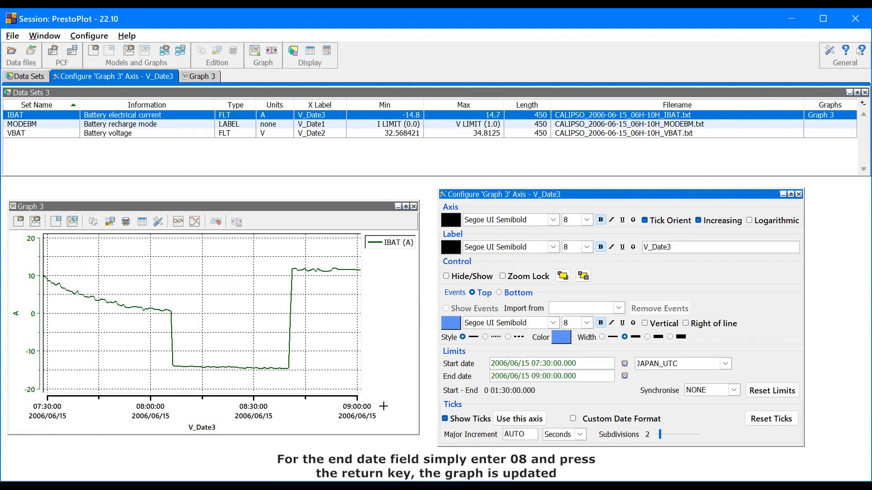
Step: Set the time axis end date to 2006/06/15 08
left_click(535, 376)
left_click_drag(536, 376, 612, 376)
key("BackSpace")
key("BackSpace")
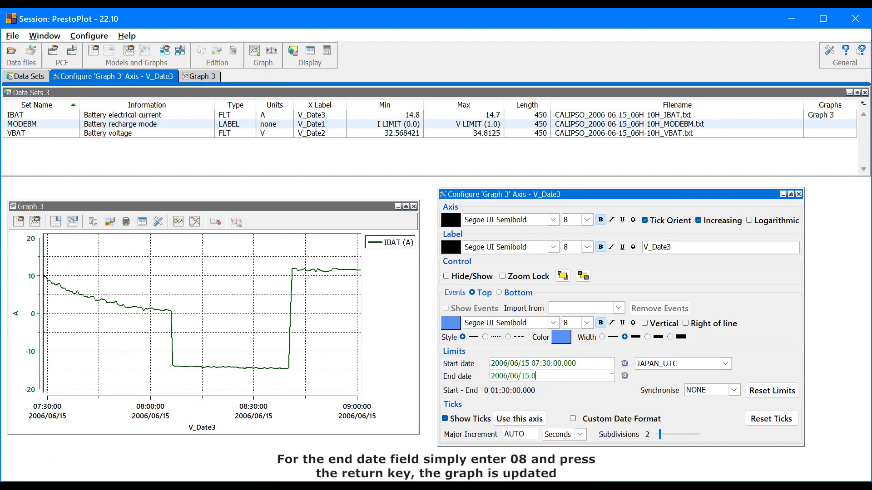
key("Return")
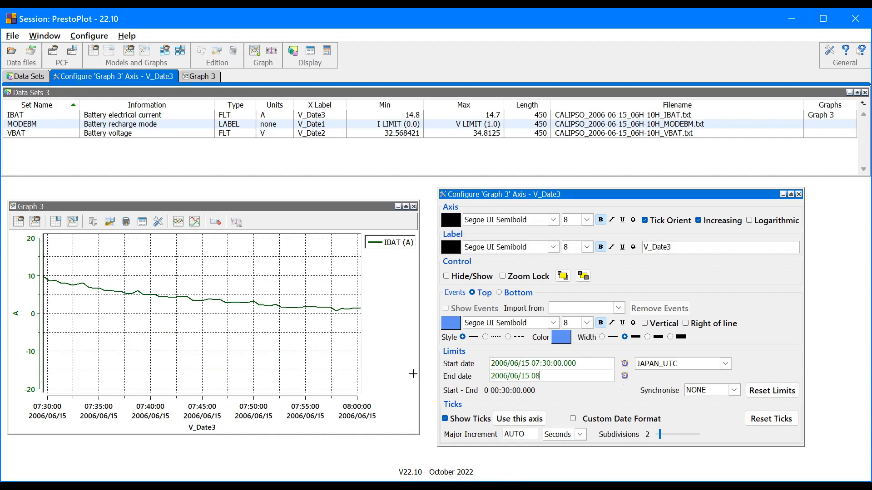
Step: Restore the graph's initial full view and close the axis configuration dialog
left_click(361, 397)
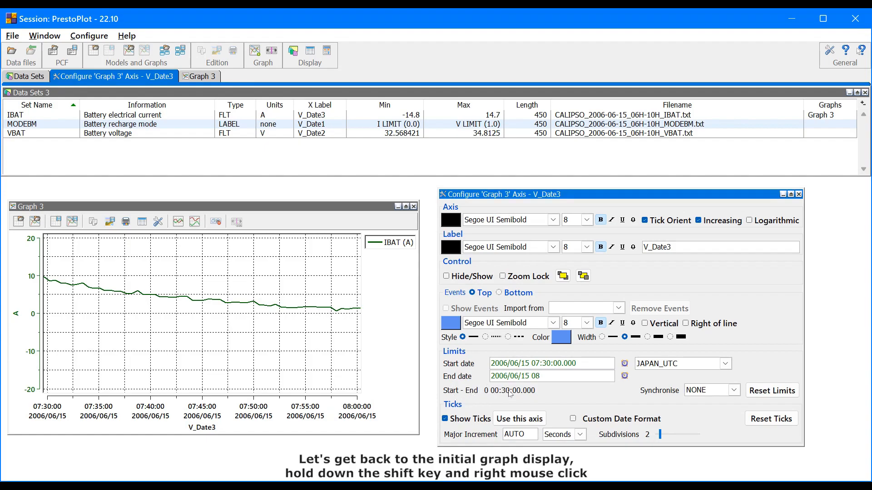
right_click(211, 342, "shift")
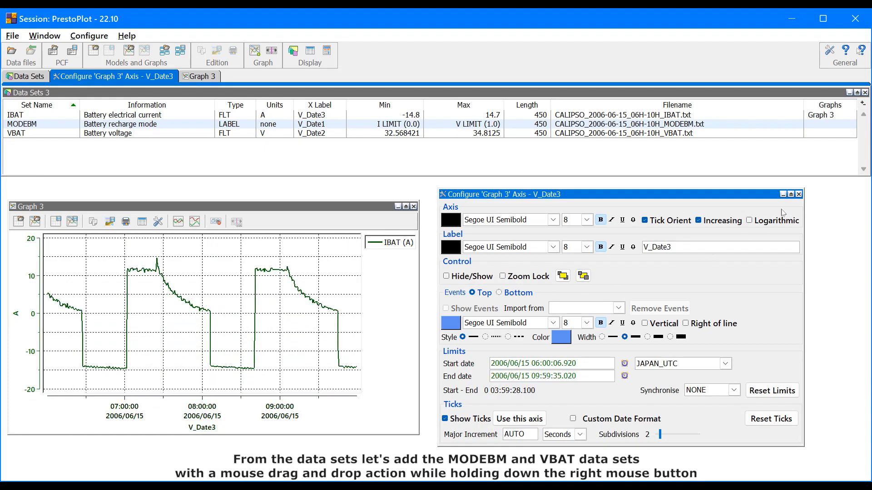
left_click(799, 195)
Step: Add the MODEBM and VBAT data sets to Graph 3
left_click(149, 118)
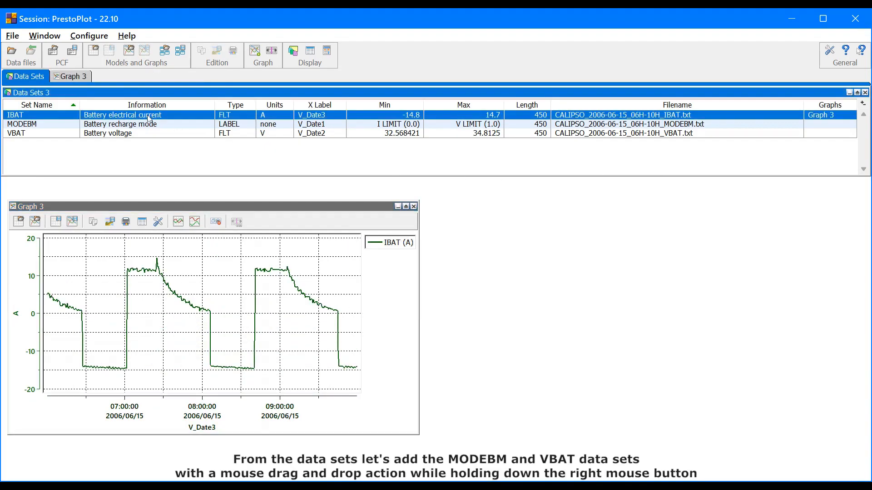
left_click(150, 124)
left_click(147, 135, "shift")
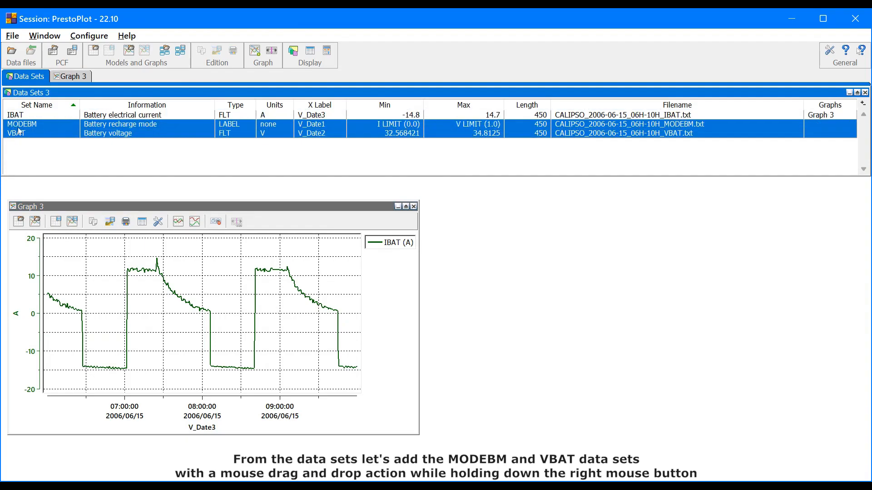
left_click_drag(25, 140, 105, 305)
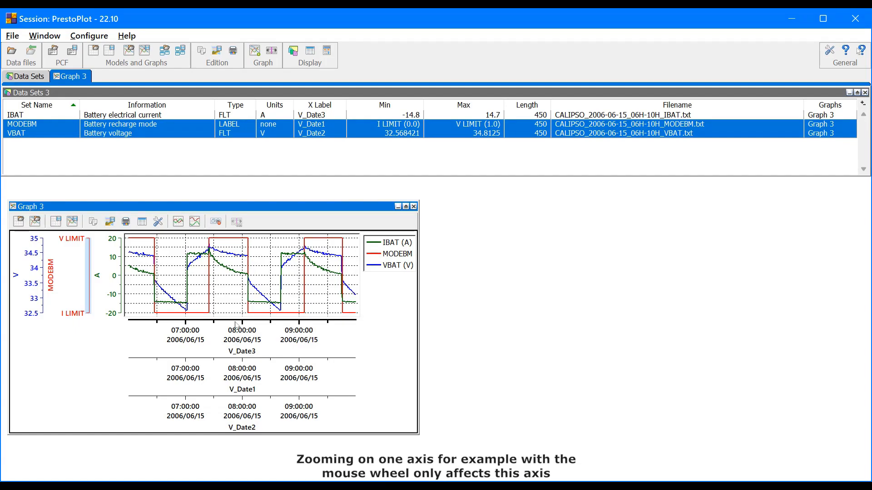
Step: Zoom on the V_Date3 axis alone and shift it toward earlier times
scroll(236, 326, "up", 3)
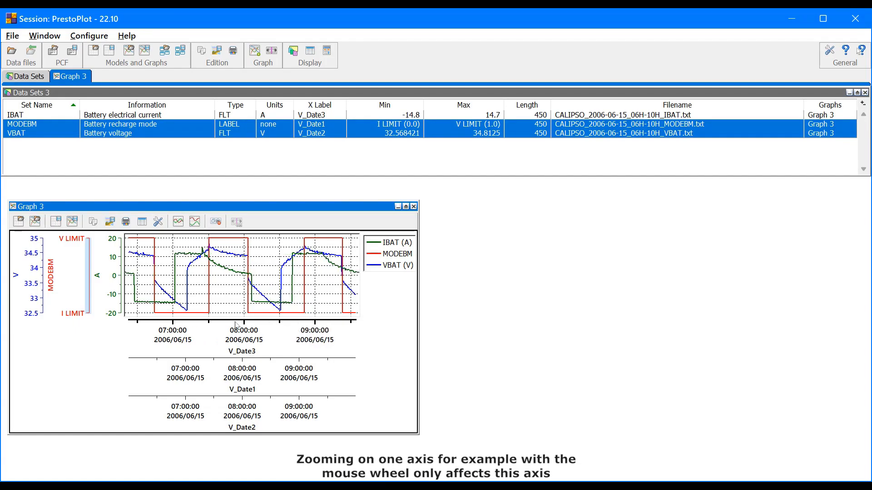
scroll(232, 323, "down", 3)
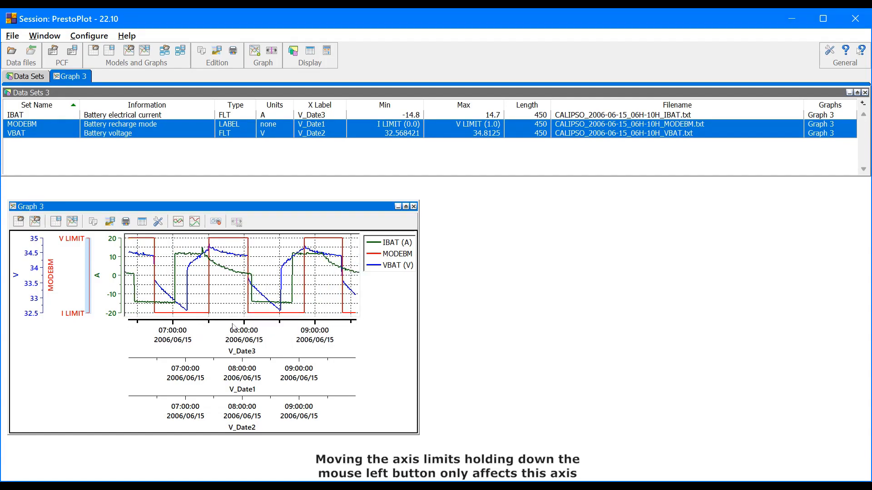
left_click(233, 326)
left_click_drag(234, 327, 283, 318)
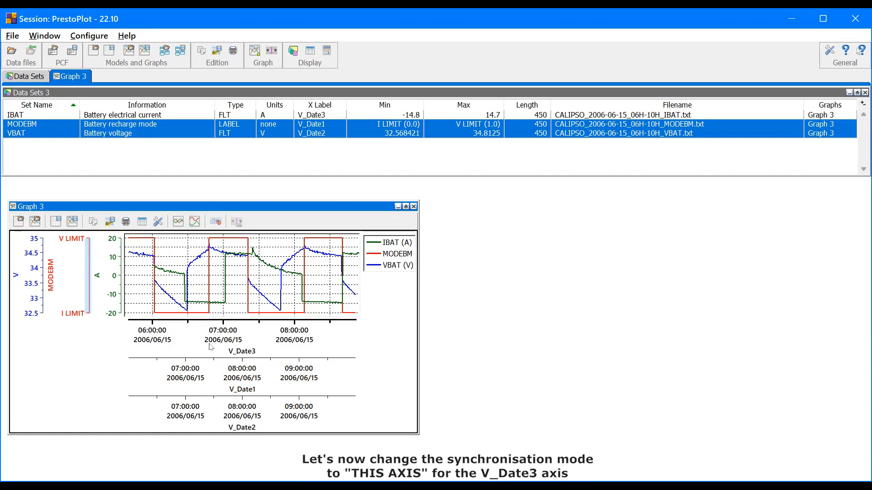
Step: Set the V_Date3 axis synchronisation mode to THIS AXIS
double_click(233, 336)
left_click_drag(279, 251, 547, 179)
left_click(737, 379)
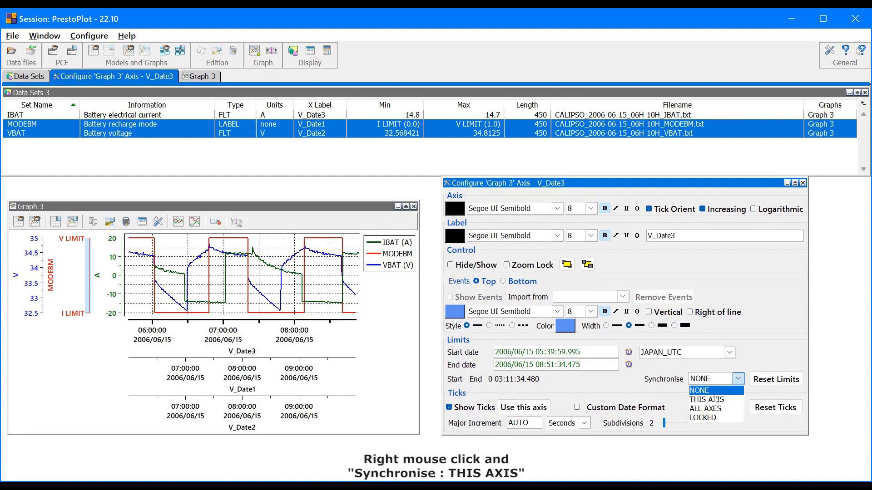
left_click(716, 399)
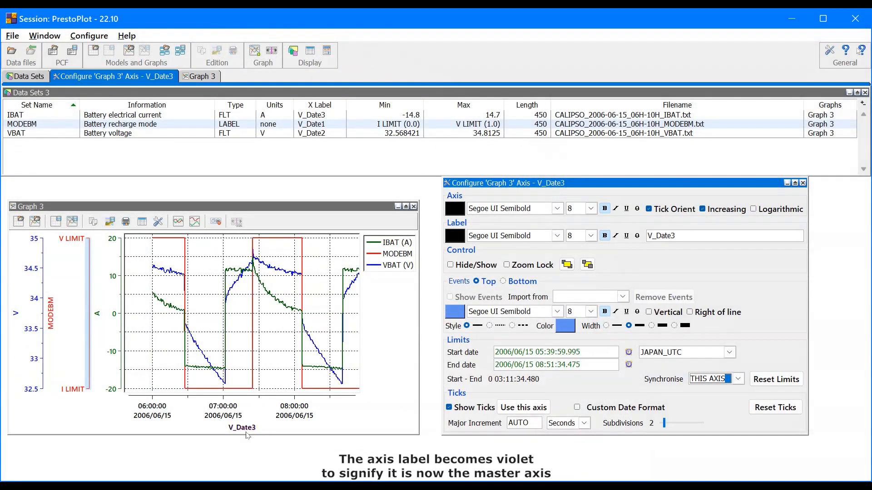
Step: Zoom in and pan along the master V_Date3 axis
left_click(738, 379)
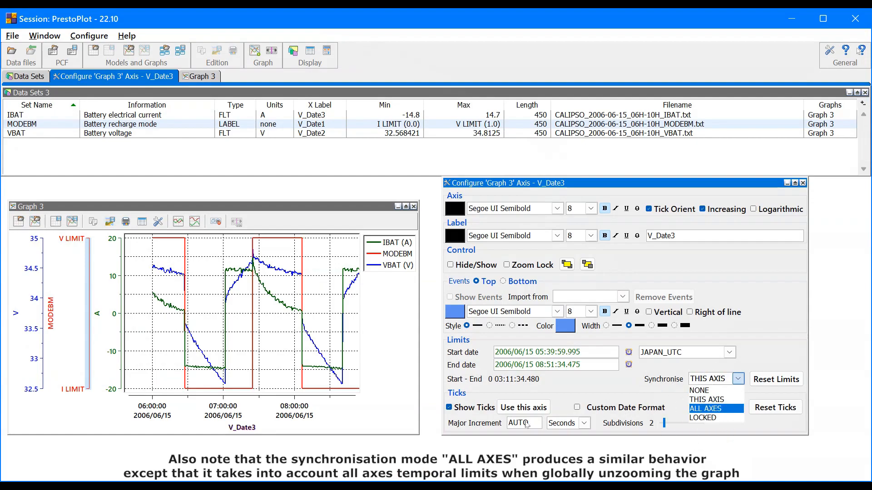
left_click(433, 429)
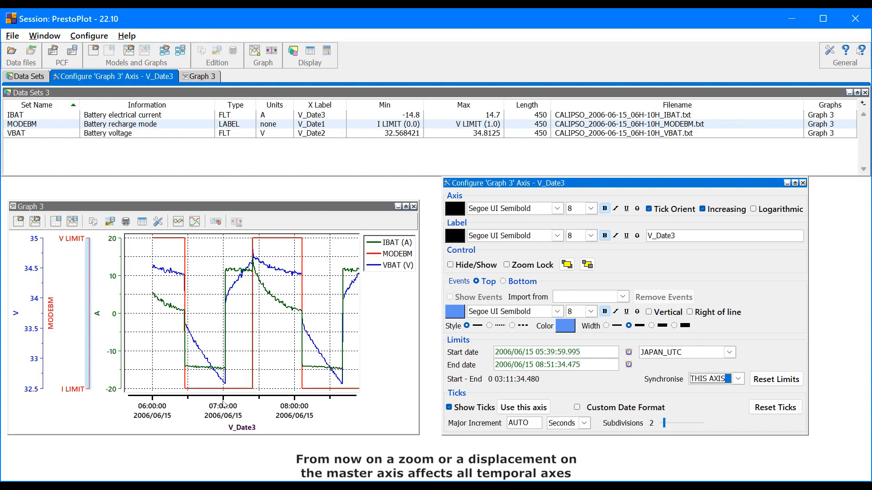
scroll(224, 405, "up", 2)
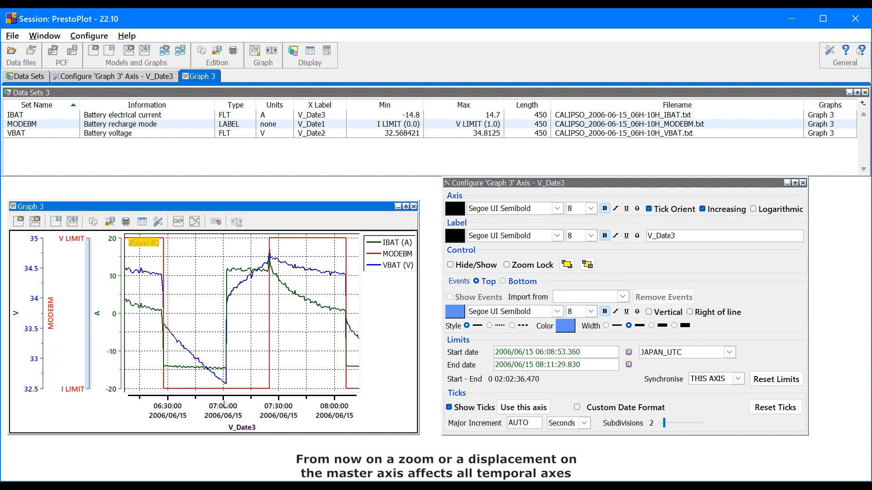
left_click_drag(224, 405, 202, 409)
Step: Remove all data sets from the session
left_click(111, 123)
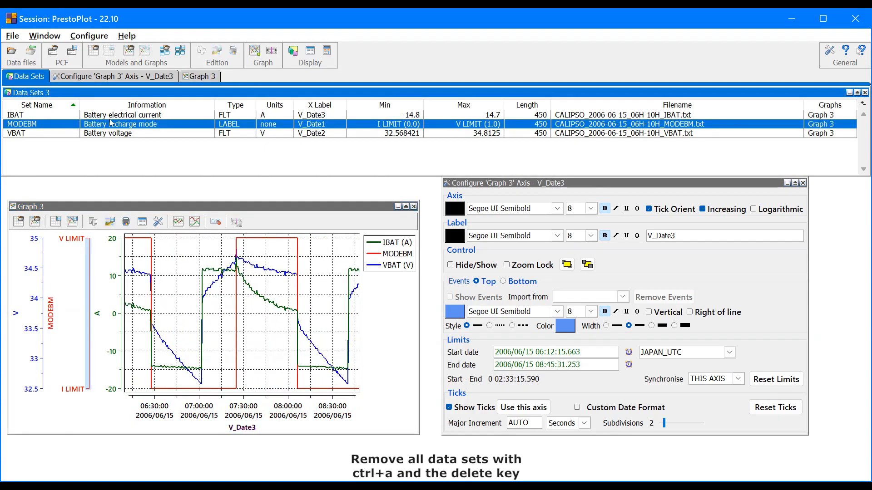
key("ctrl+a")
key("Delete")
Step: Close the empty Graph 3 window
left_click(477, 299)
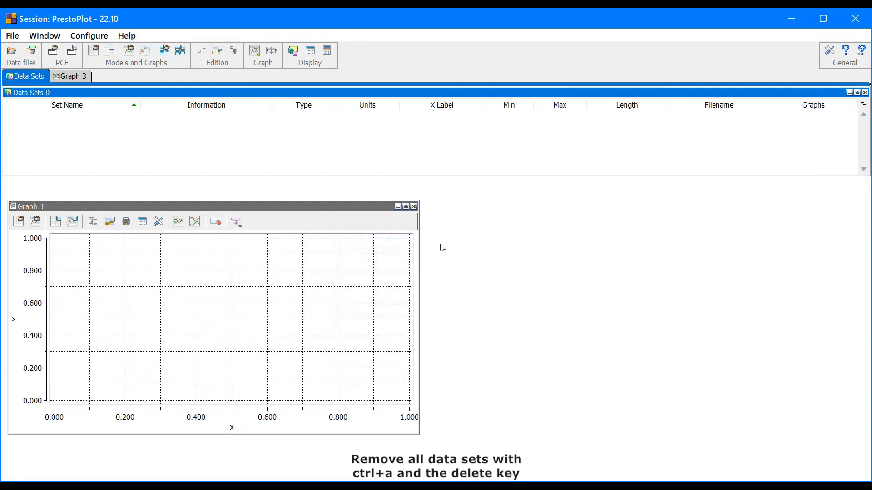
left_click(414, 206)
left_click(865, 93)
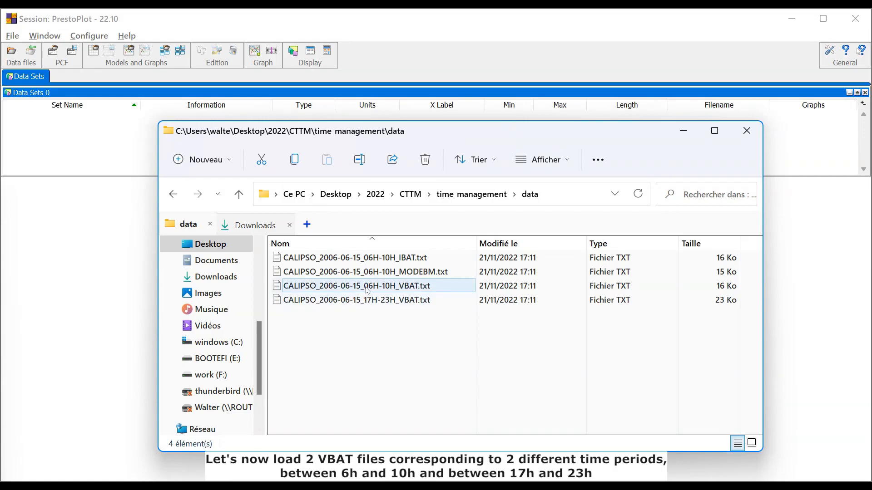
Step: Load the 06H-10H and 17H-23H VBAT files, adding the duplicate data set as VBAT_2
mouse_move(367, 291)
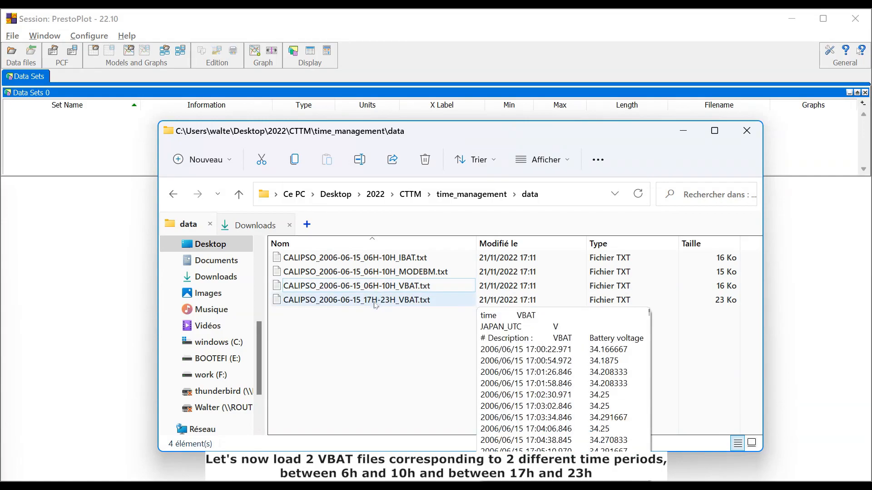
left_click(376, 305)
left_click(368, 286, "ctrl")
left_click_drag(359, 300, 97, 241)
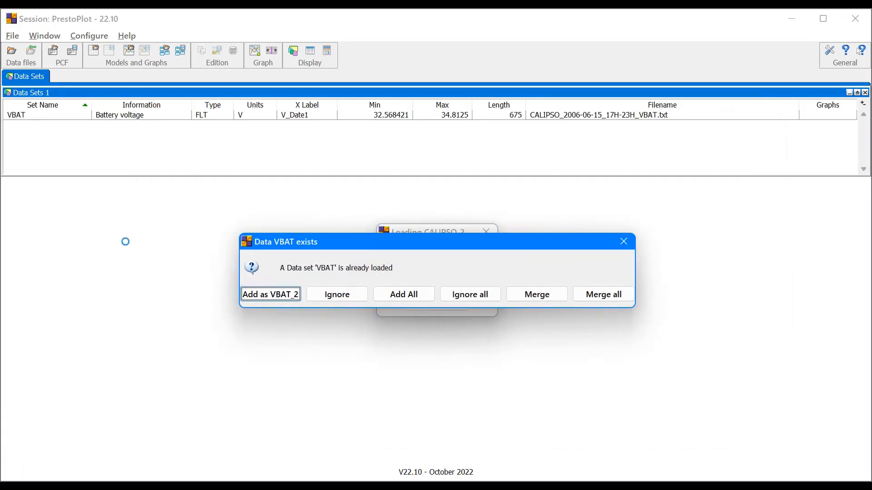
left_click(287, 299)
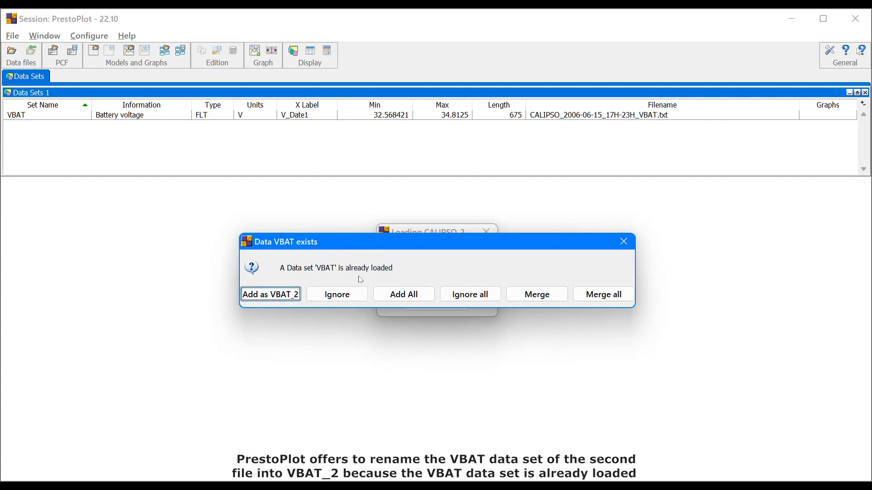
left_click(283, 294)
Step: Plot VBAT and VBAT_2 together in a new graph and move it toward the left
left_click(63, 116)
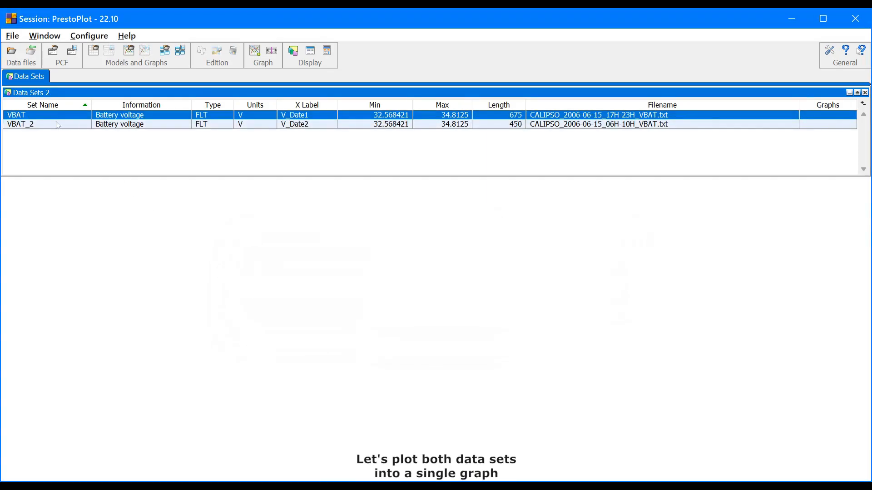
left_click(57, 125, "shift")
key("ctrl+g")
left_click_drag(248, 298, 56, 204)
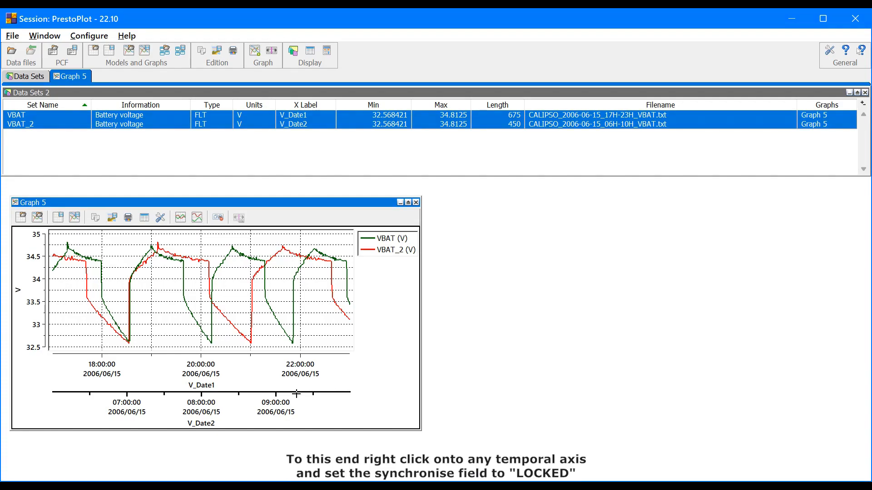
Step: Set the V_Date1 axis synchronisation mode to LOCKED
right_click(195, 364)
left_click_drag(302, 303, 543, 189)
left_click(746, 384)
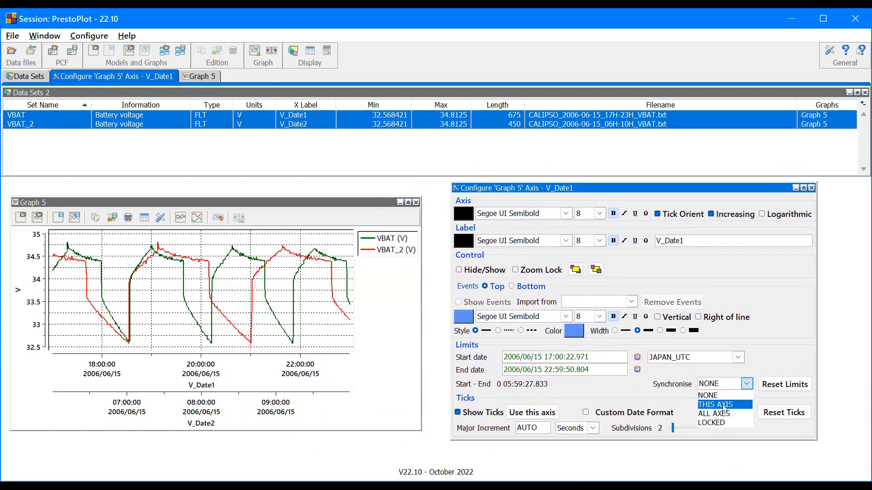
left_click(717, 423)
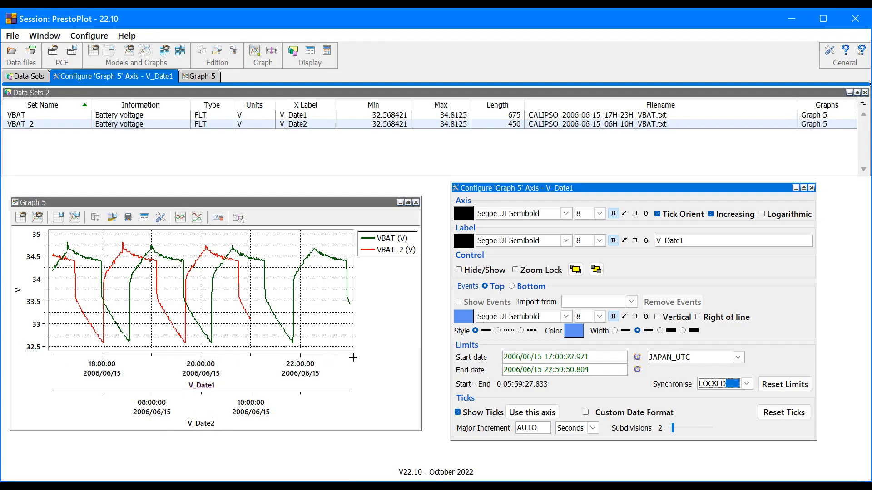
Step: Shift the V_Date1 and V_Date2 axes to overlay the two voltage curves and zoom on the master axis
left_click_drag(352, 357, 316, 359)
left_click_drag(243, 399, 45, 402)
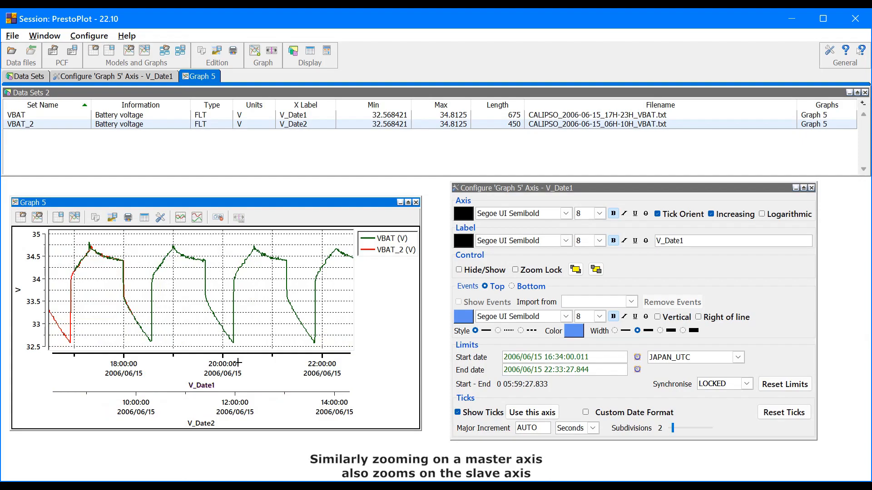
scroll(141, 364, "up", 1)
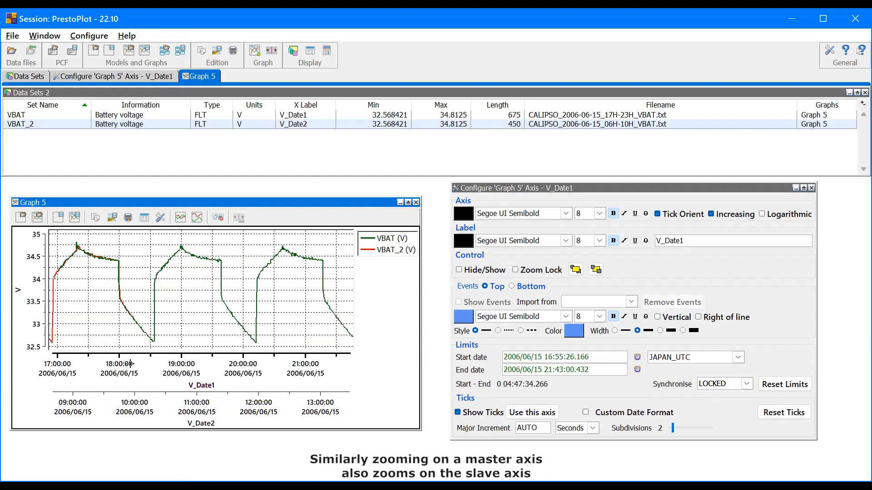
Step: Set the V_Date1 axis synchronisation mode to ALL AXES
scroll(130, 364, "up", 1)
scroll(130, 364, "down", 2)
left_click(716, 384)
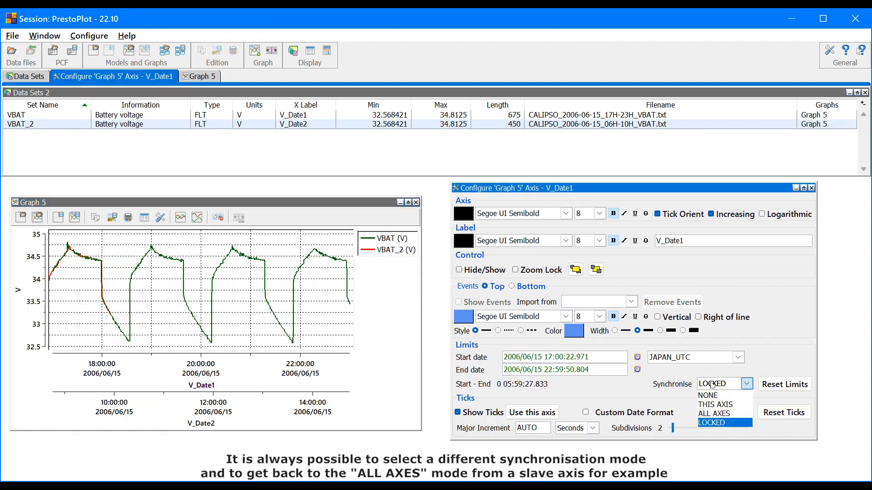
left_click(717, 414)
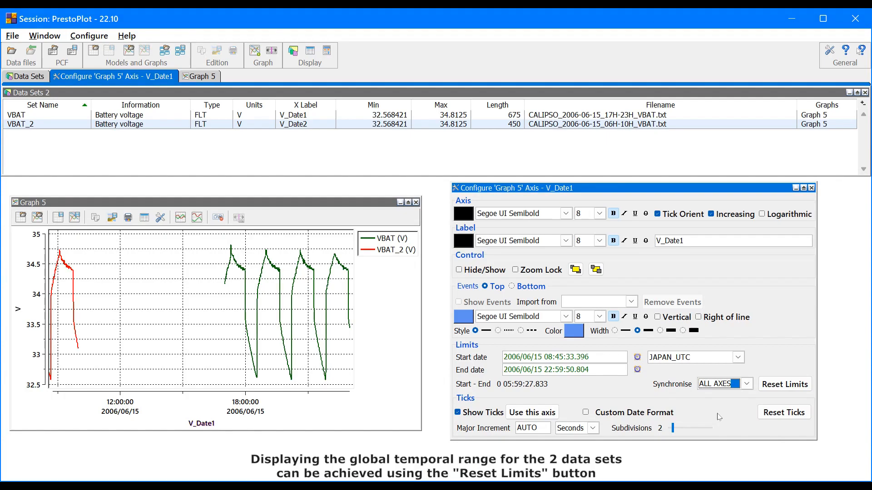
Step: Reset the axis limits to the full data range and close the axis configuration window
left_click(794, 385)
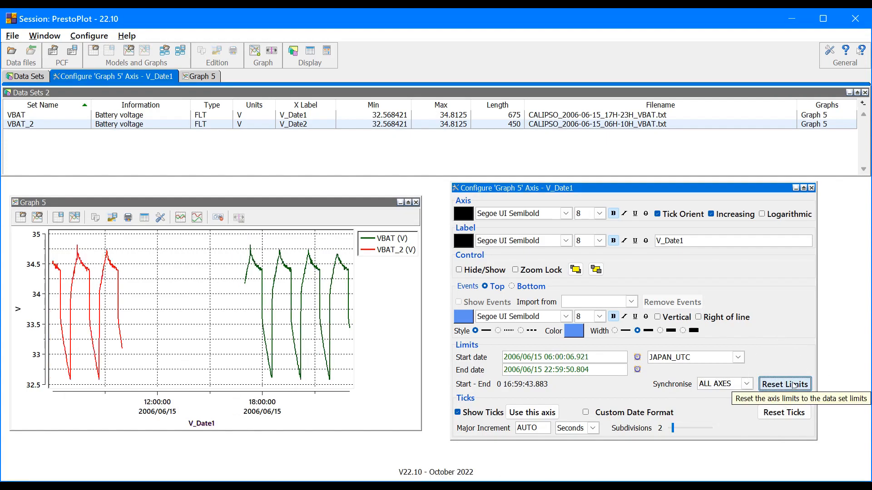
left_click(812, 188)
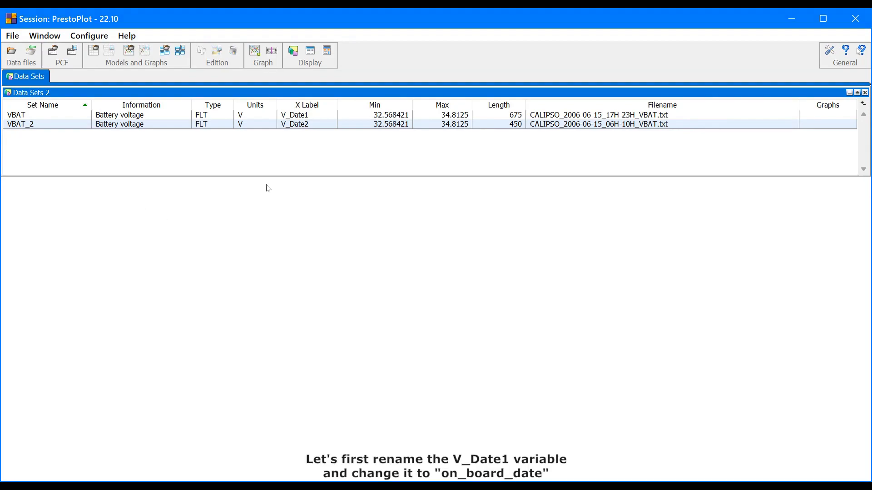
Step: Rename the VBAT data set's X label to on_board_date and close the data editor
left_click(299, 115)
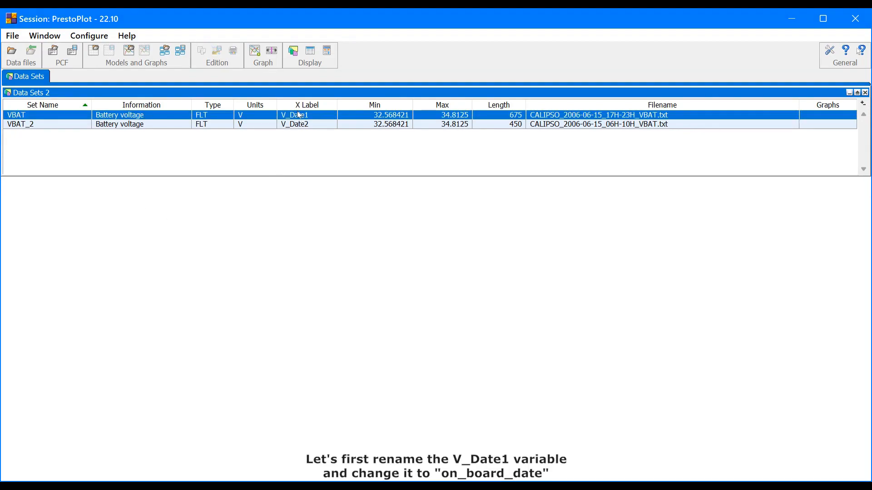
left_click(299, 116)
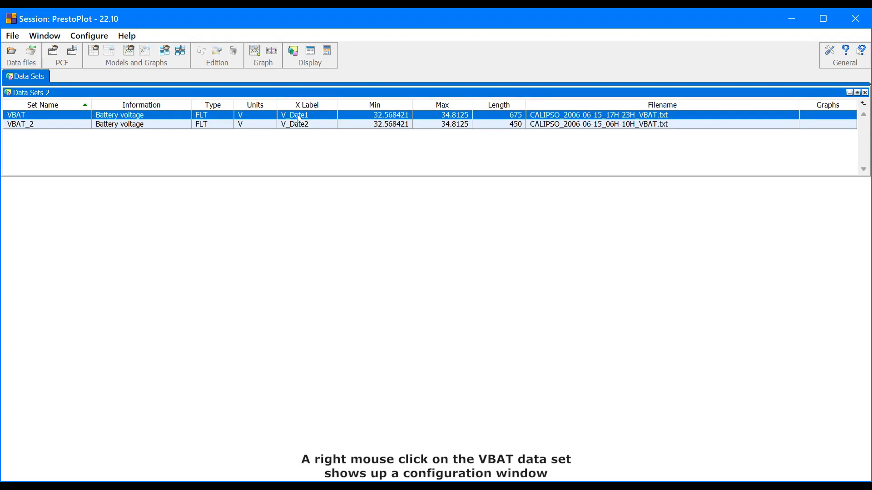
right_click(299, 119)
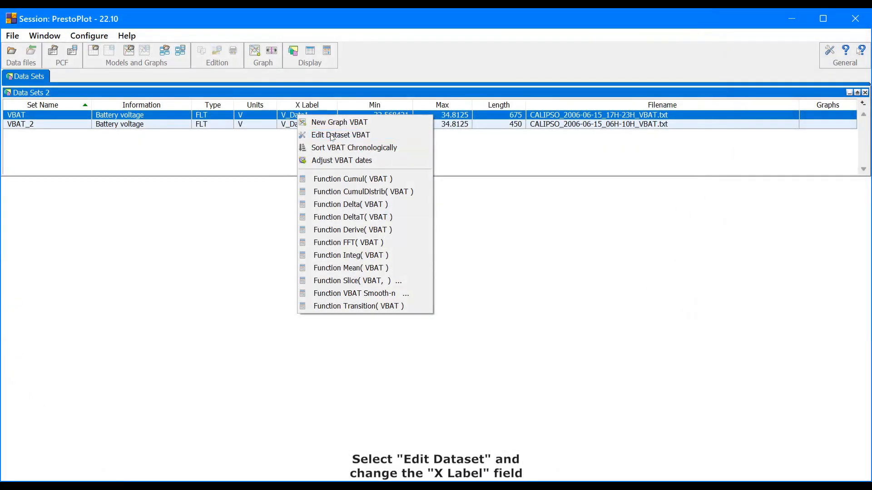
left_click(331, 135)
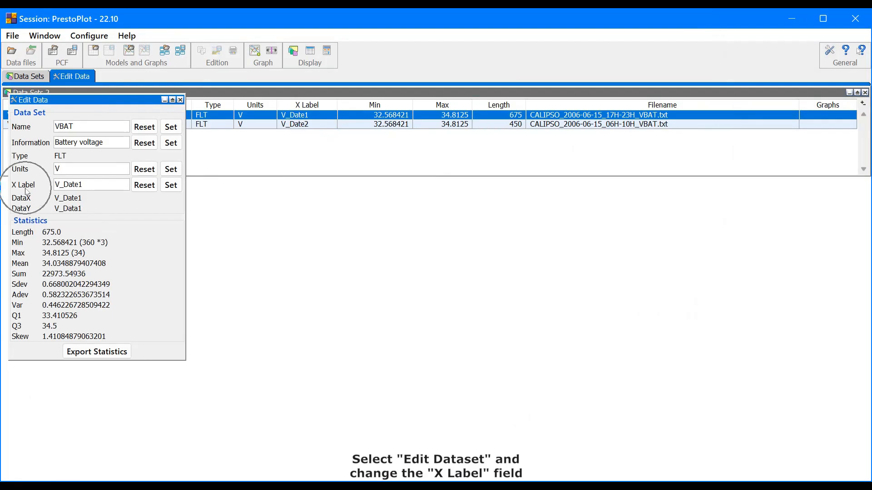
double_click(85, 185)
type("on_board_date")
left_click(170, 186)
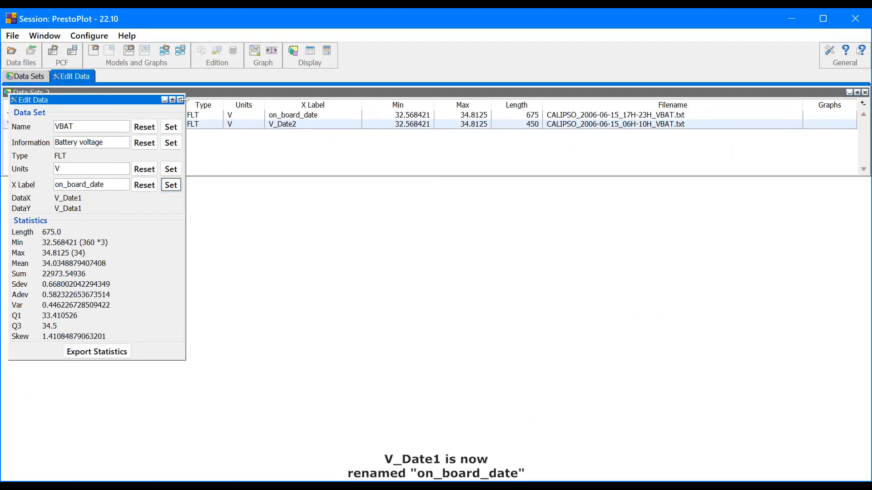
left_click(180, 100)
Step: Open date adjustment for VBAT, converting to SECONDS with a target value of 0
left_click(270, 116)
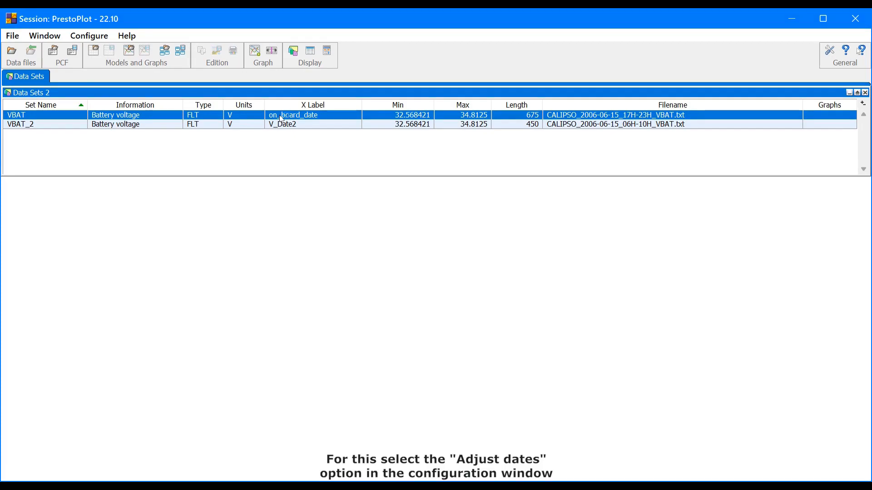
right_click(282, 118)
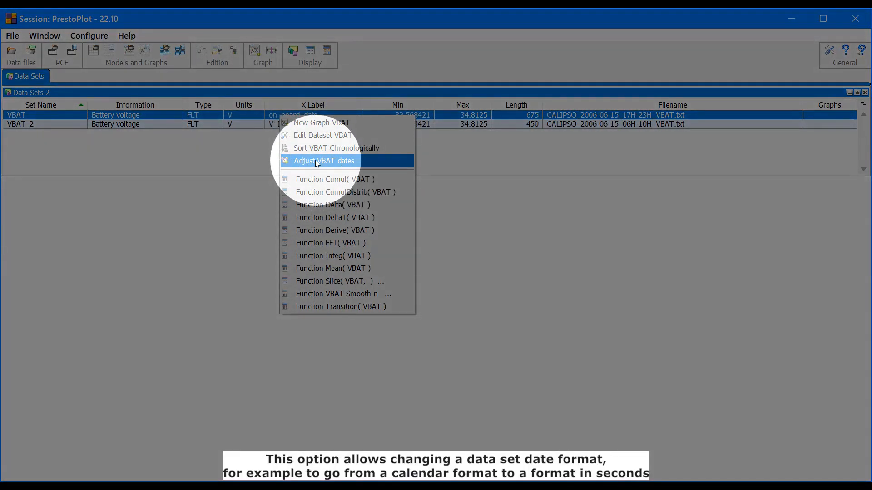
left_click(316, 161)
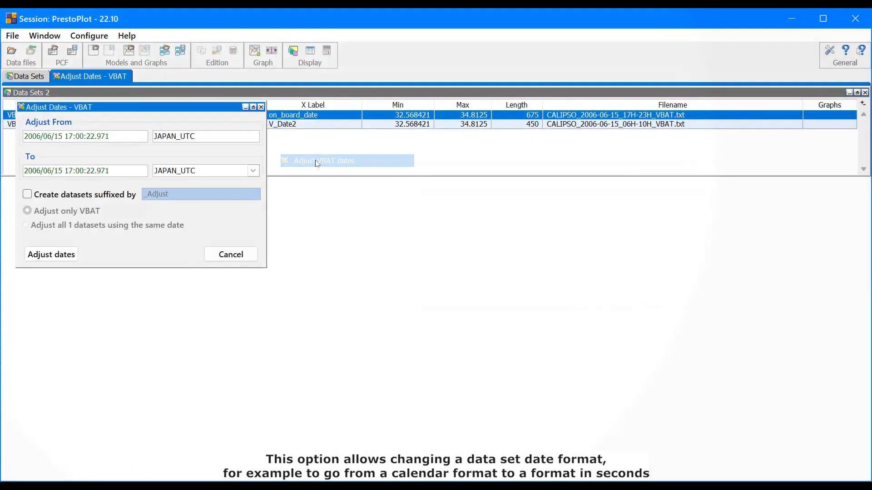
left_click(252, 171)
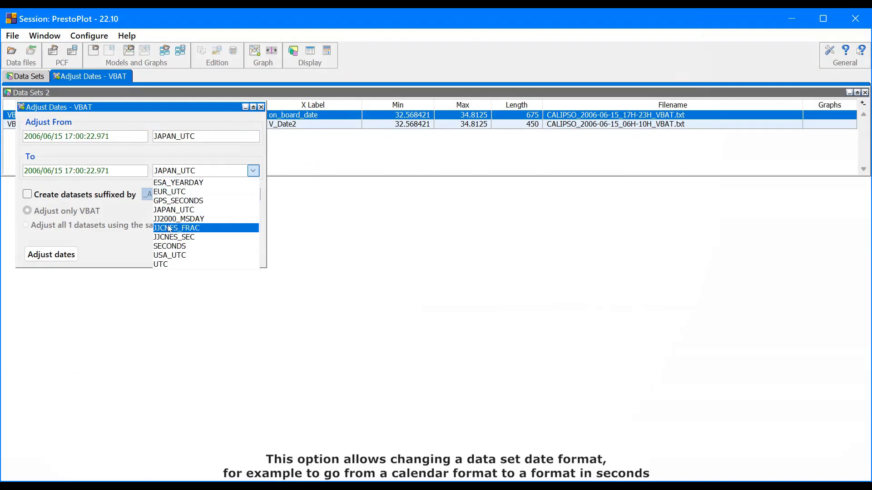
left_click(173, 248)
double_click(45, 172)
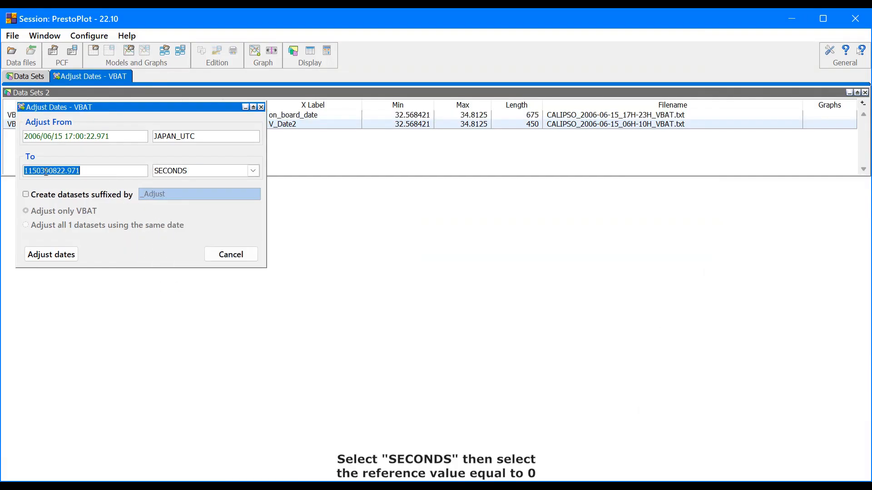
type("0")
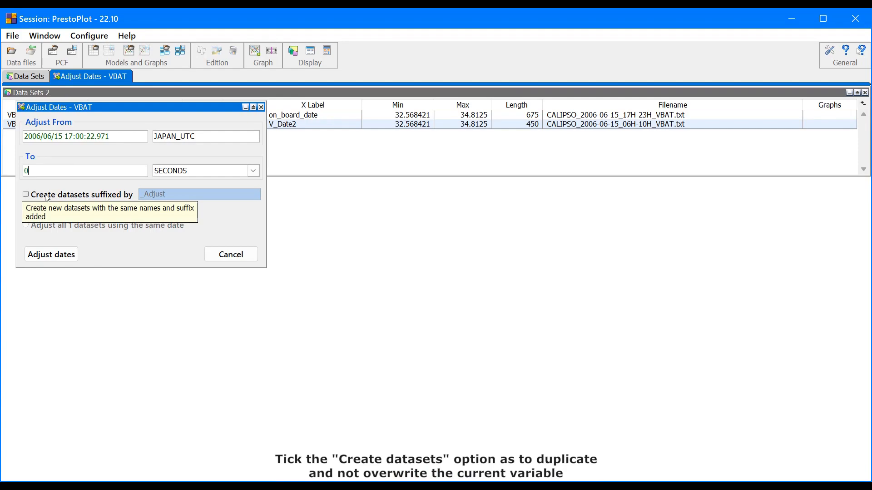
Step: Enable creating new data sets with the suffix _seconds and apply the date adjustment
left_click(26, 195)
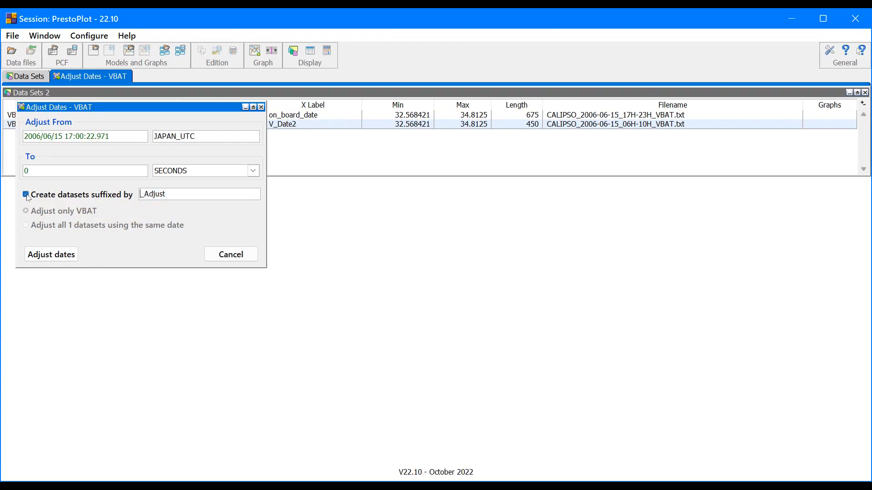
double_click(143, 195)
type("_second")
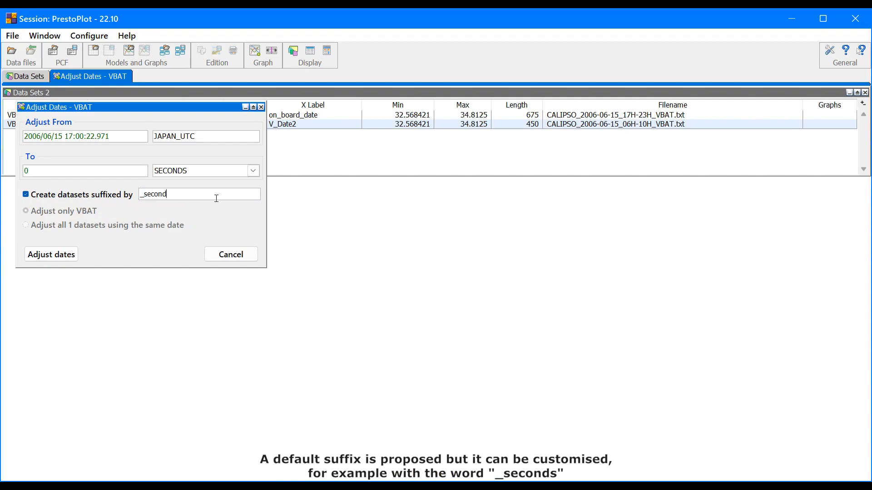
type("s")
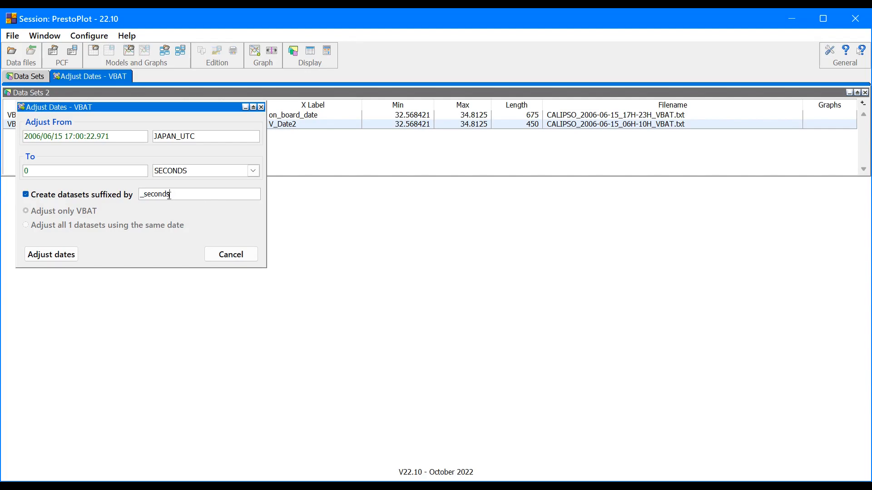
left_click(62, 255)
Step: Plot VBAT_seconds in its own graph, then close that graph
double_click(183, 134)
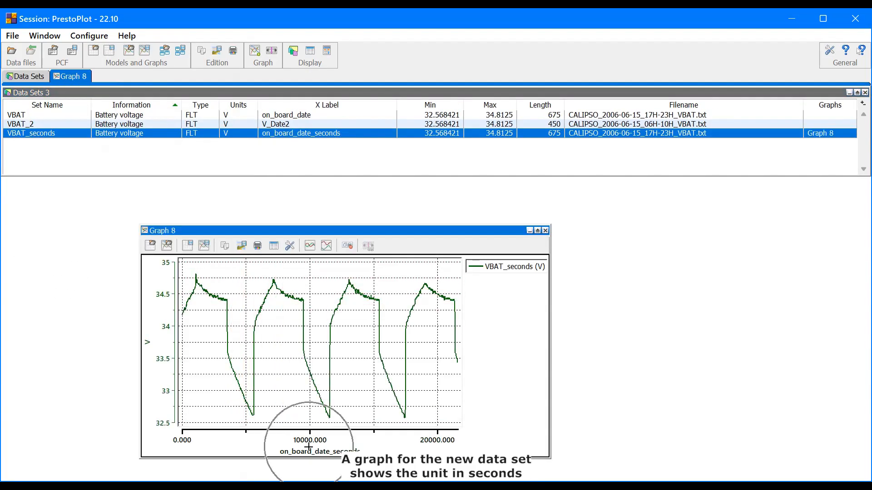
left_click(545, 231)
Step: Graph VBAT together with VBAT_seconds and give the VBAT curve plus-sign symbols
left_click(130, 117, "ctrl")
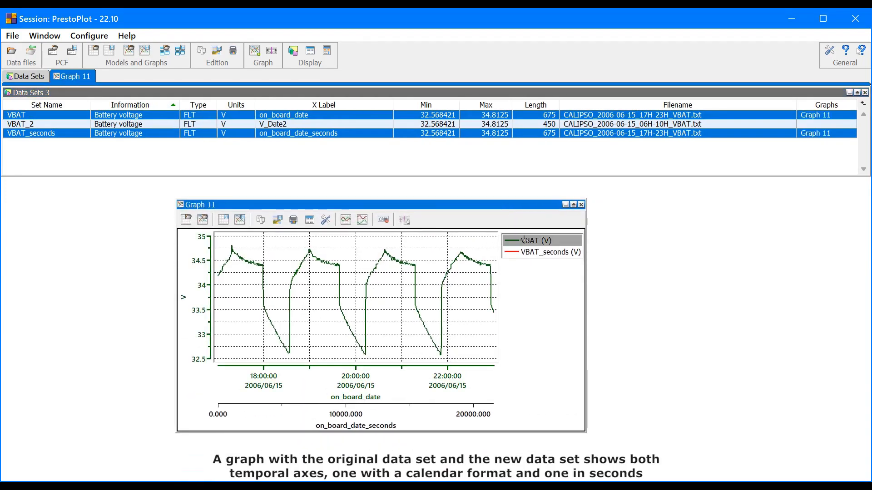
double_click(523, 240)
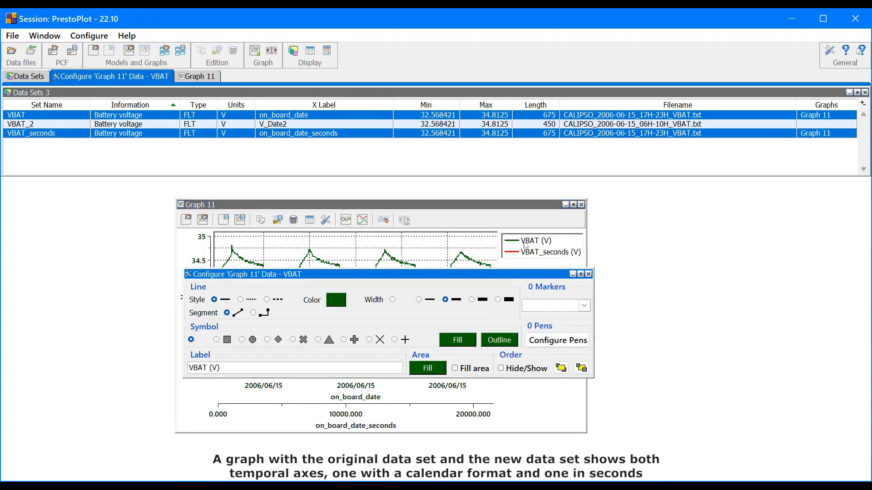
left_click(403, 339)
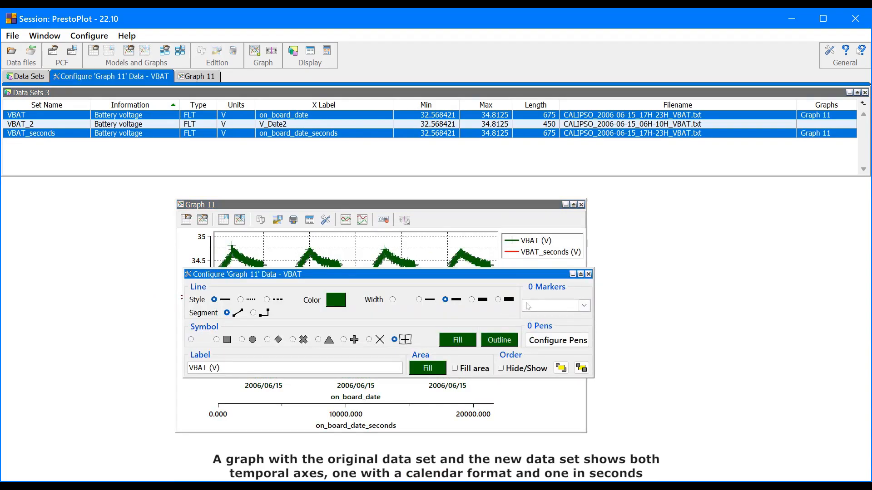
left_click(588, 274)
Step: Give the VBAT_seconds curve bold cross symbols and close the graph
double_click(523, 253)
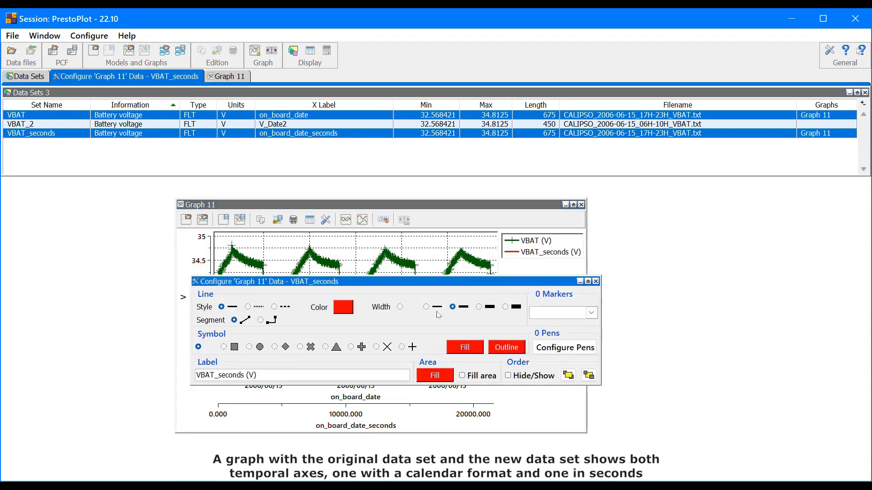
left_click(363, 347)
left_click(596, 281)
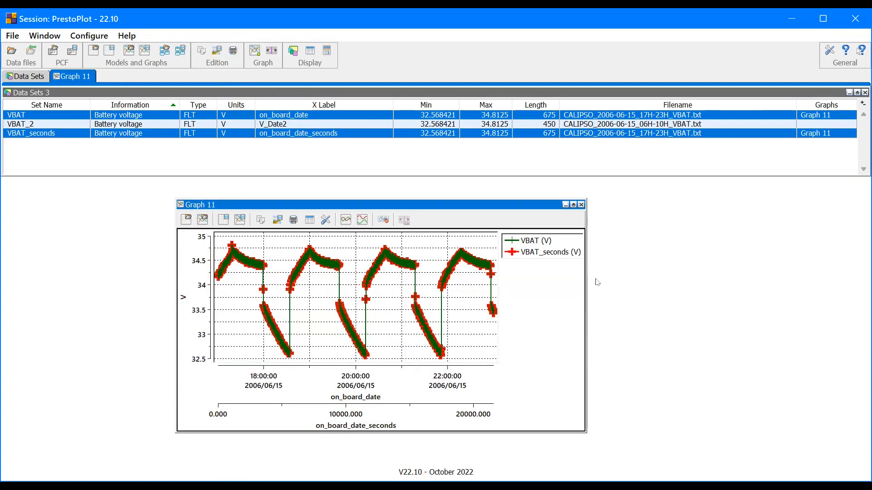
left_click(581, 205)
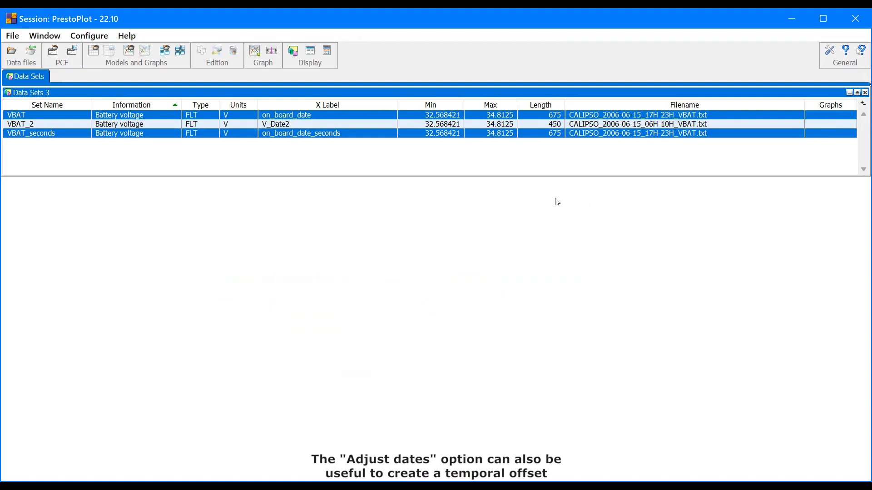
Step: Adjust the VBAT_seconds dates so that 0.000 seconds becomes 150 seconds
left_click(266, 134)
right_click(267, 136)
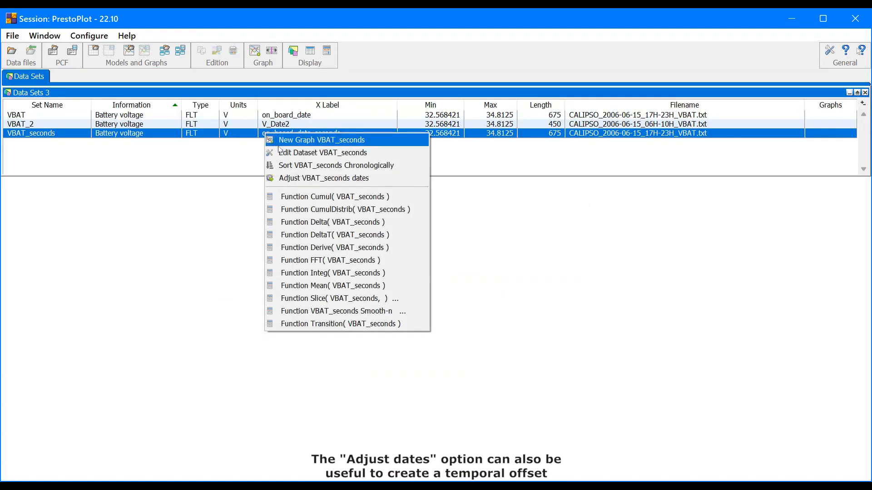
left_click(291, 178)
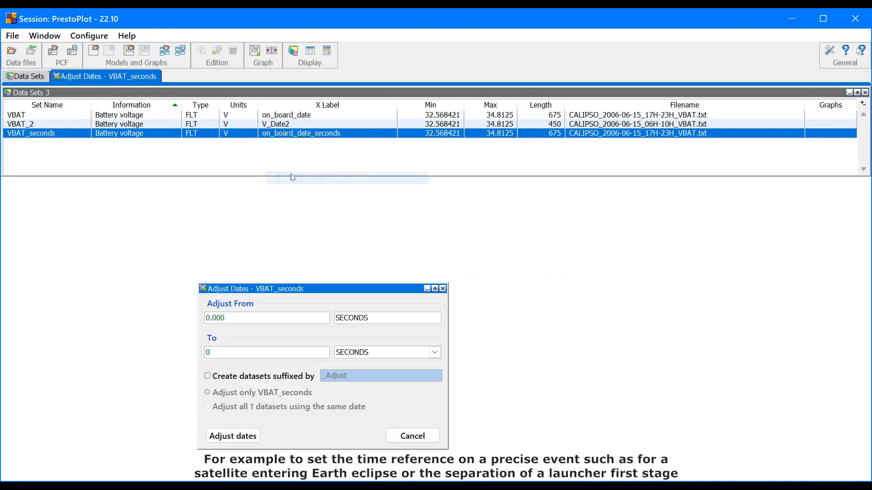
type("150")
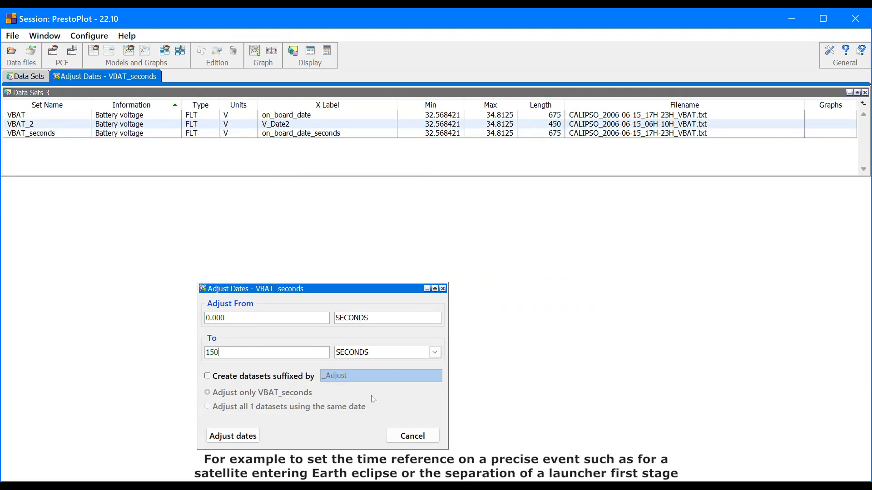
left_click(248, 436)
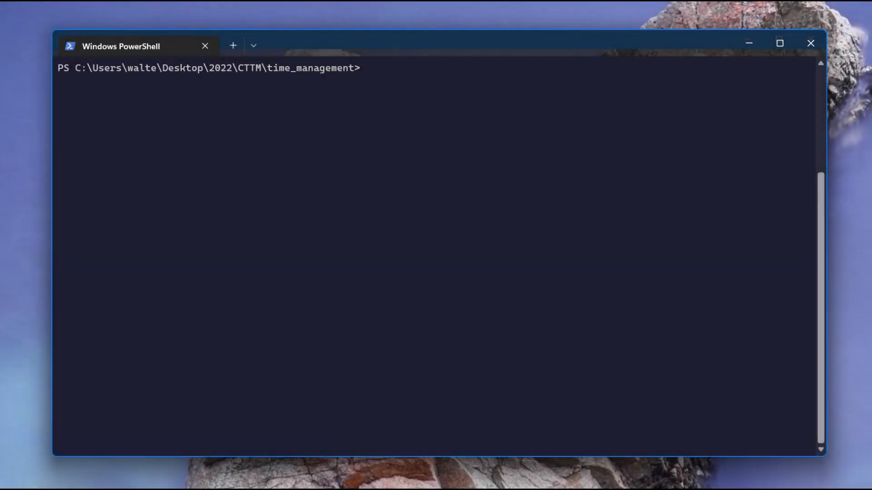
Step: In PowerShell, compose a PrestoPlot command loading the 06H-10H IBAT file with -adjustdate to SECONDS and -xlabel "IBAT:On Board Date"
type("..\\PrestoPlot.exe")
type(".\\data\\CALIPSO_2006-06-15_06H-10H_IBAT.txt -adjustdate \"IBAT suffix=_SECONDS from=2006/06/15 06:00:06.921 to=SECONDS:0\" -xlabel \"IBAT:On Board Date\"")
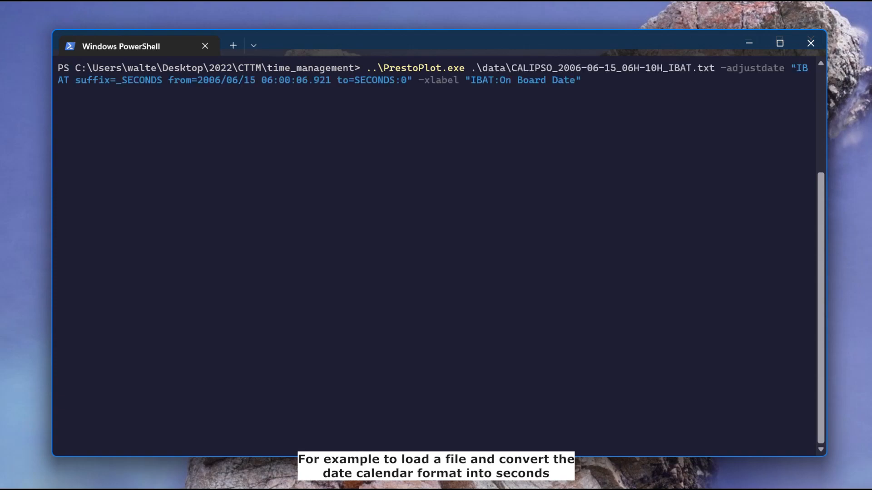